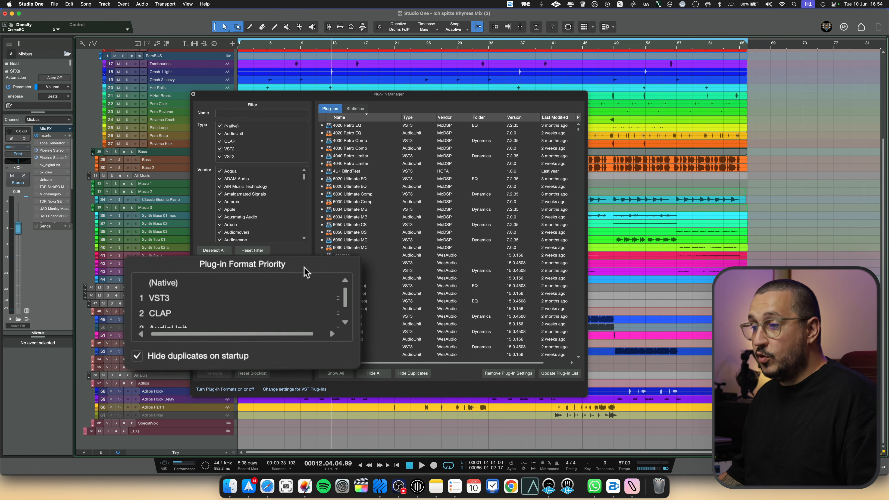
Review the plug-in format priority order and check the formats of the FabFilter effects in the browser, including Pro-MB and Saturn 2.
mouse_move(342, 294)
left_mouse_down()
mouse_move(341, 319)
mouse_move(342, 277)
mouse_move(341, 319)
mouse_move(344, 289)
left_mouse_up()
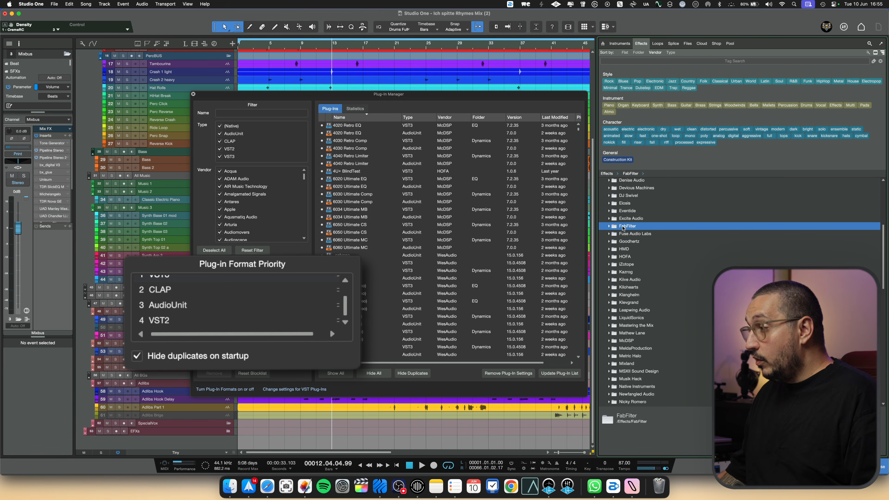
left_click(623, 227)
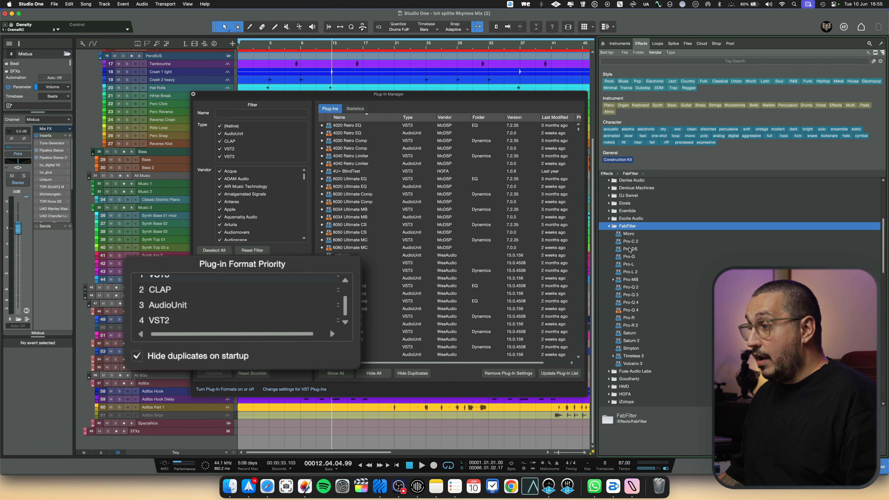
scroll(630, 249, "down", 2)
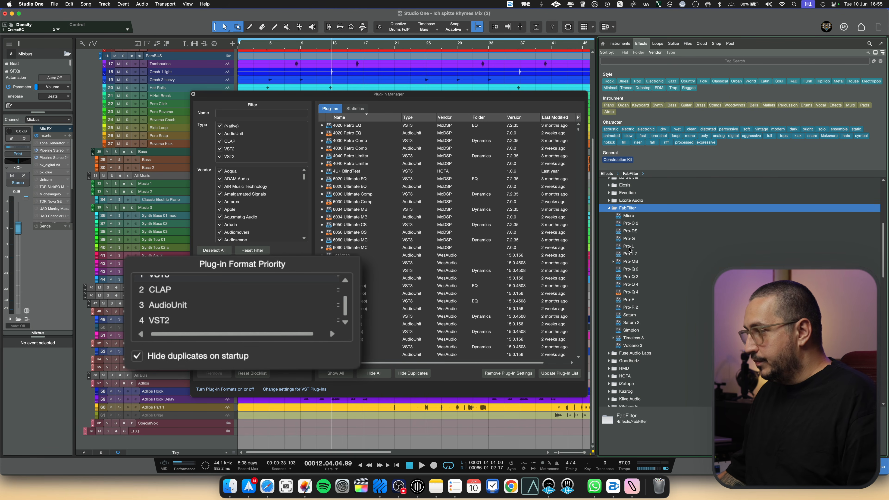
left_click(629, 247)
left_click(629, 224)
left_click(629, 217)
left_click(630, 232)
left_click(630, 246)
left_click(630, 260)
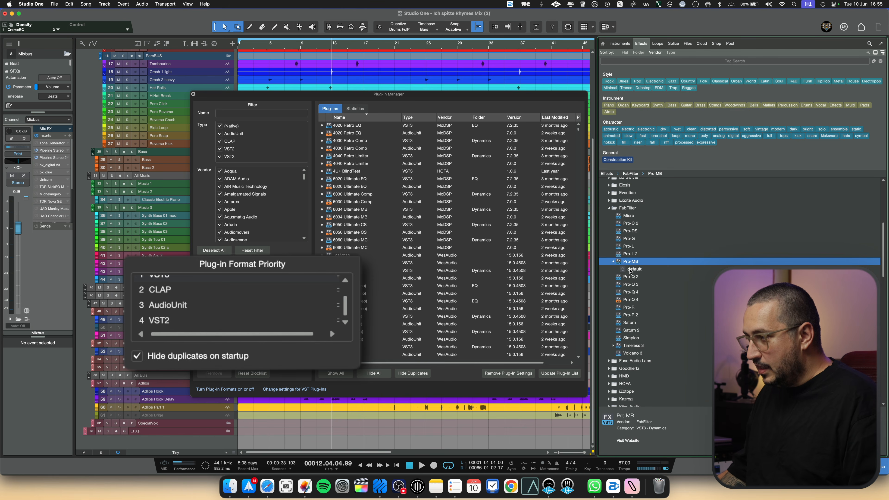
left_click(632, 277)
left_click(635, 315)
left_click(635, 322)
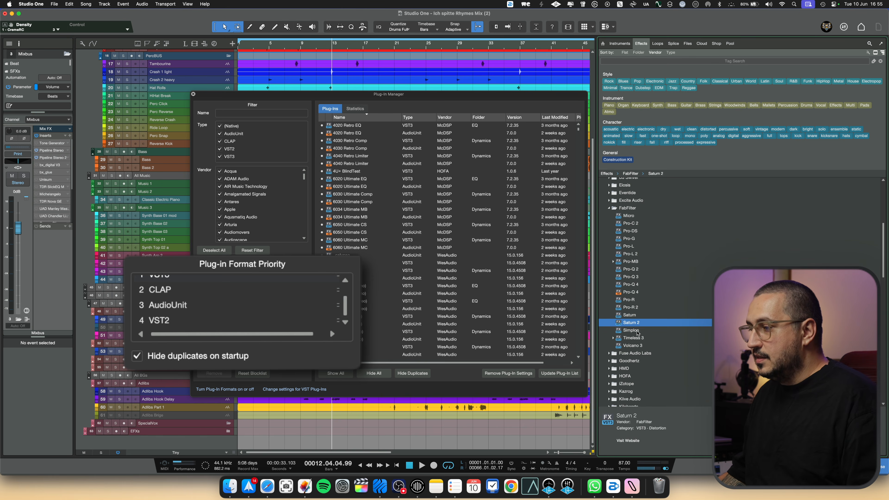
left_click(636, 338)
left_click(630, 323)
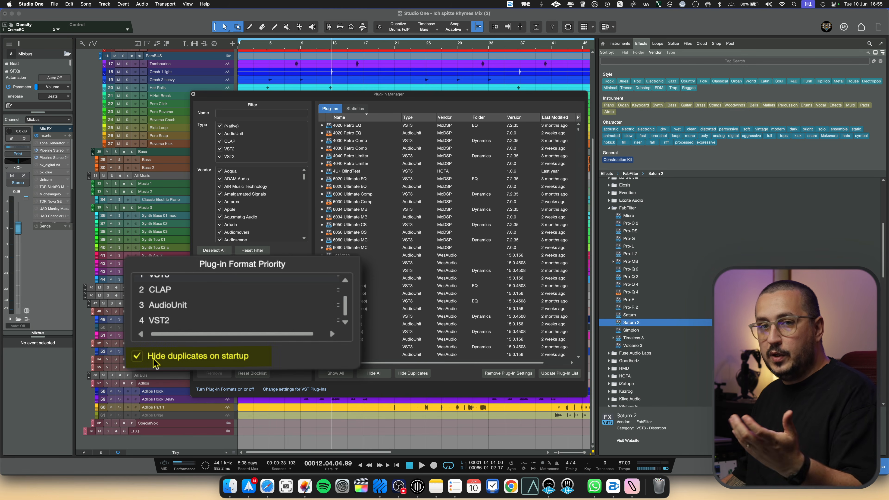
left_click(629, 210)
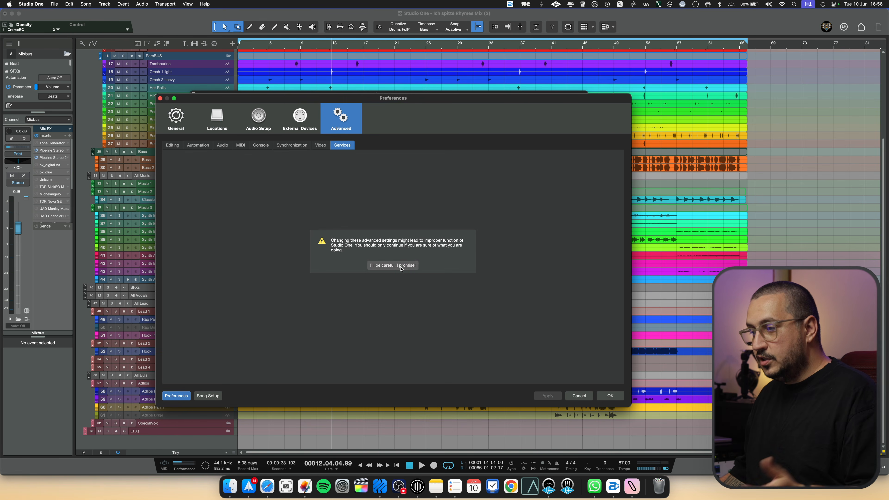
Inspect the VST 2.4 and AudioUnit support entries in the advanced services, plus the audio setup's processing settings.
left_click(393, 266)
left_click(211, 197)
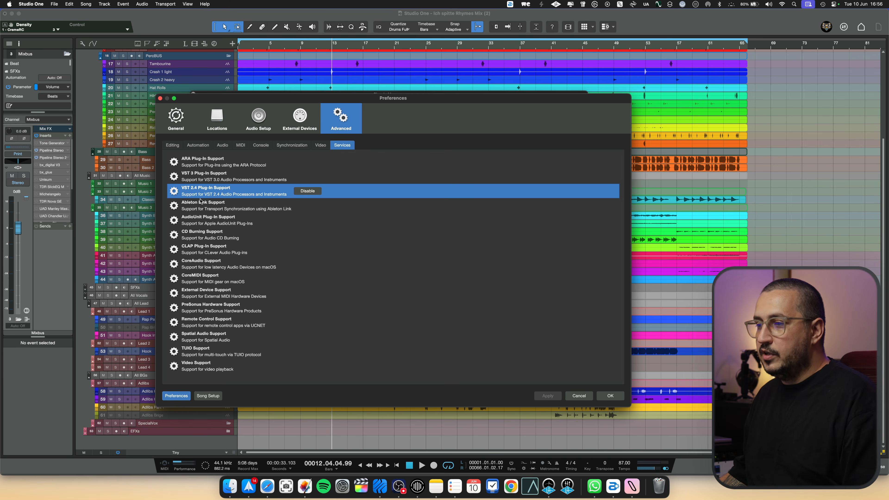
left_click(217, 225)
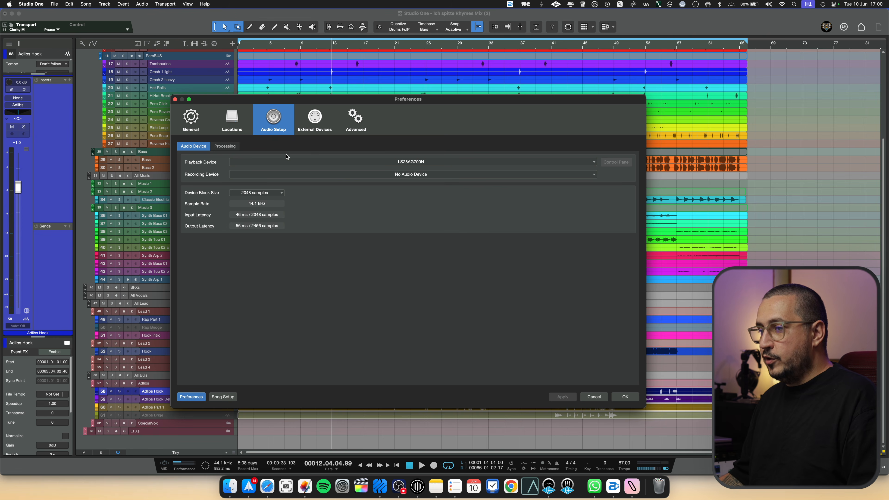
left_click(223, 149)
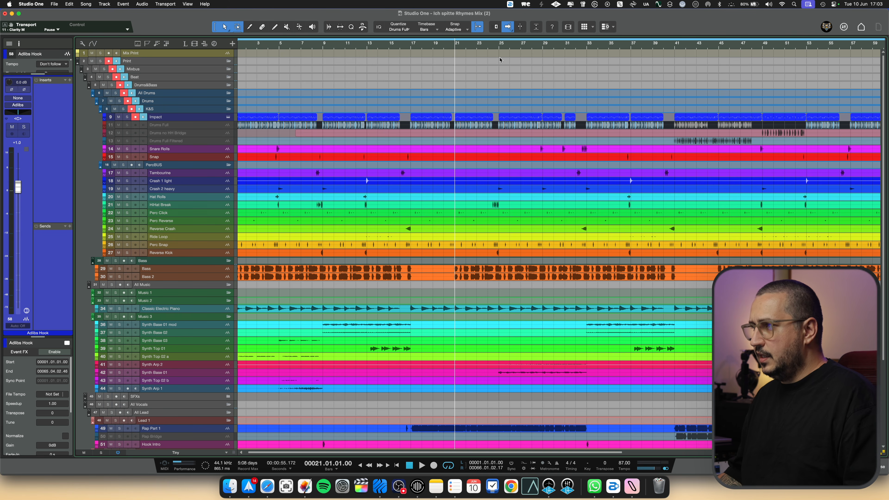
Set the arrangement's autoscroll mode to Continuous Centered.
key("f")
left_click(507, 34)
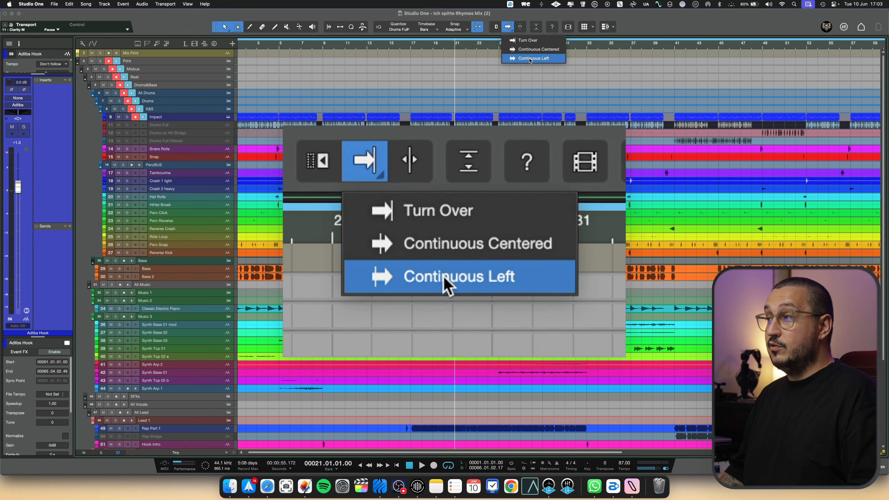
left_click(538, 49)
Place the playback cursor at bar 25 and play the song to check the autoscroll behaviour, stopping after a few bars.
scroll(454, 45, "up", 3)
left_click(458, 47)
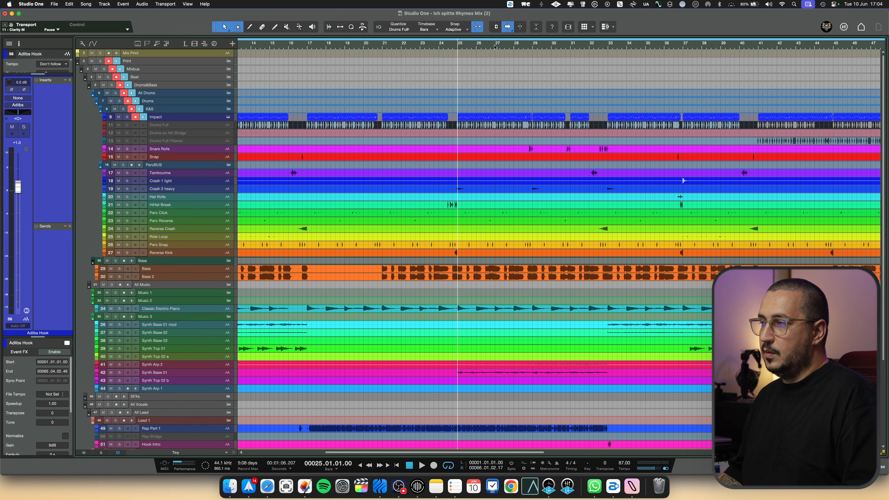
scroll(495, 47, "up", 3)
key("space")
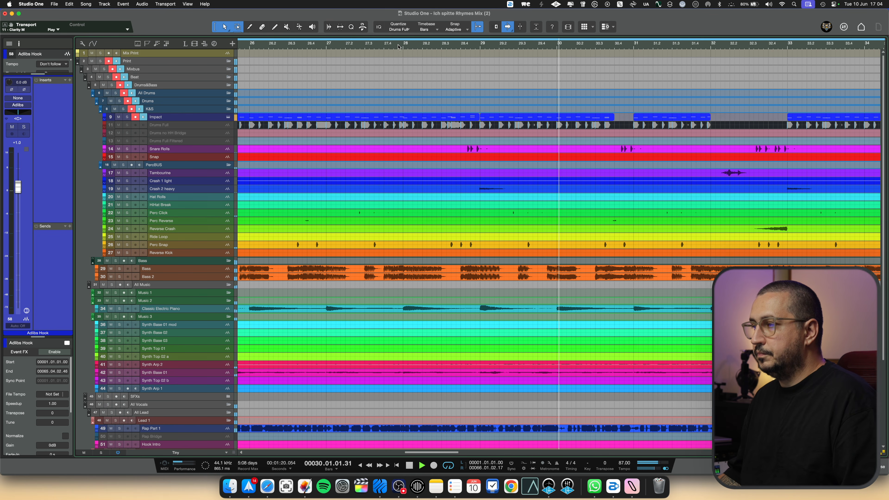
key("space")
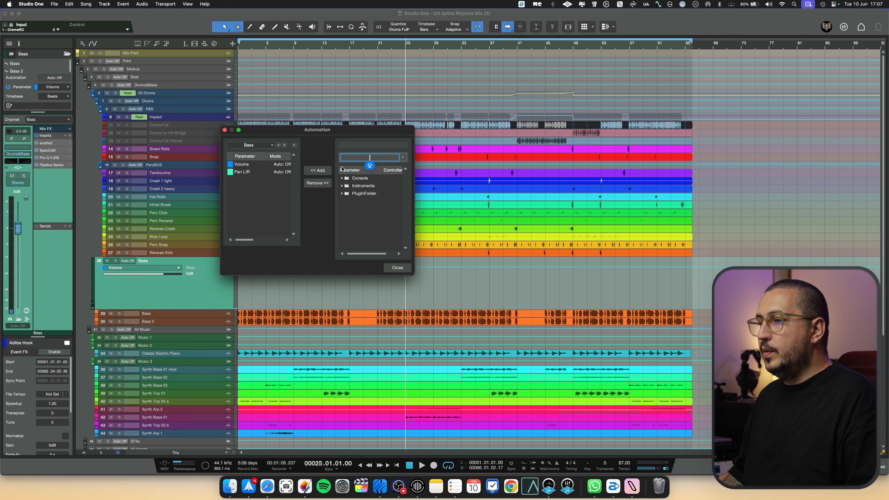
Search the Bass track's available automation parameters for "BYPASS" and look through the matches.
left_click_drag(325, 134, 322, 140)
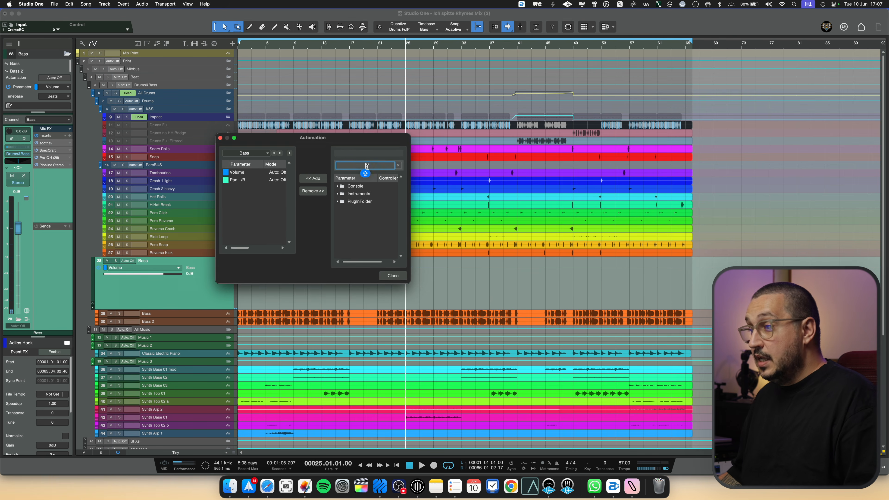
type("BYPASS")
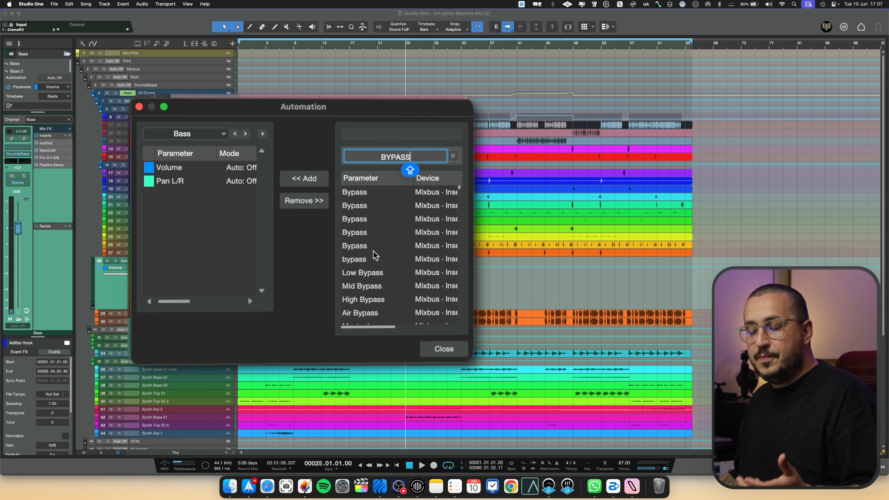
scroll(375, 255, "down", 5)
scroll(375, 255, "down", 10)
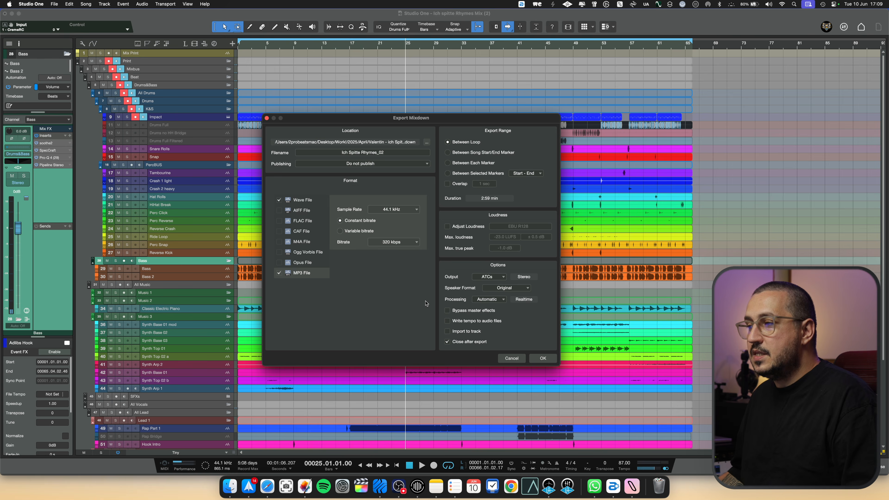
Switch the mixdown export's processing mode to Offline and return it to Automatic.
left_click(495, 300)
left_click(495, 300)
left_click(495, 301)
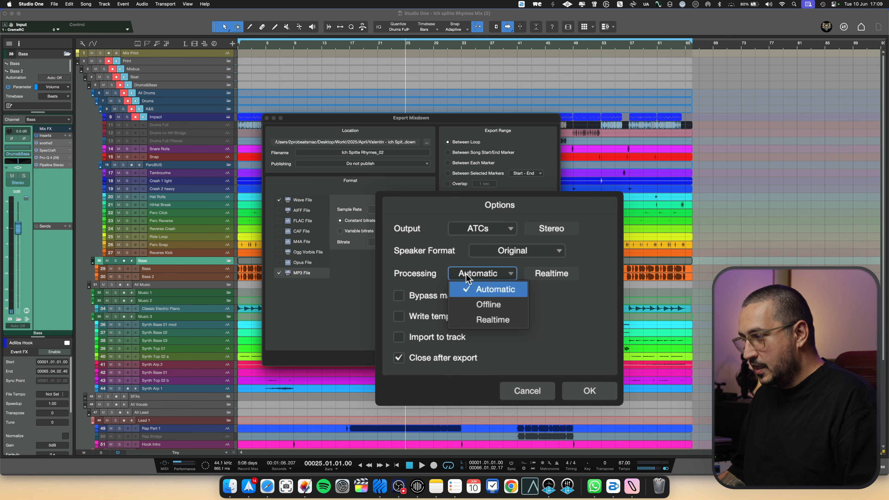
left_click(491, 293)
left_click(486, 275)
left_click(494, 304)
left_click(483, 280)
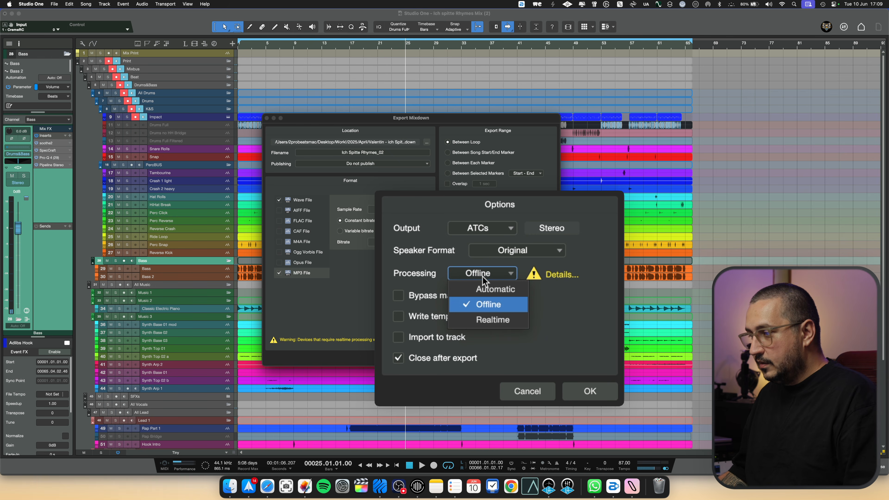
left_click(494, 289)
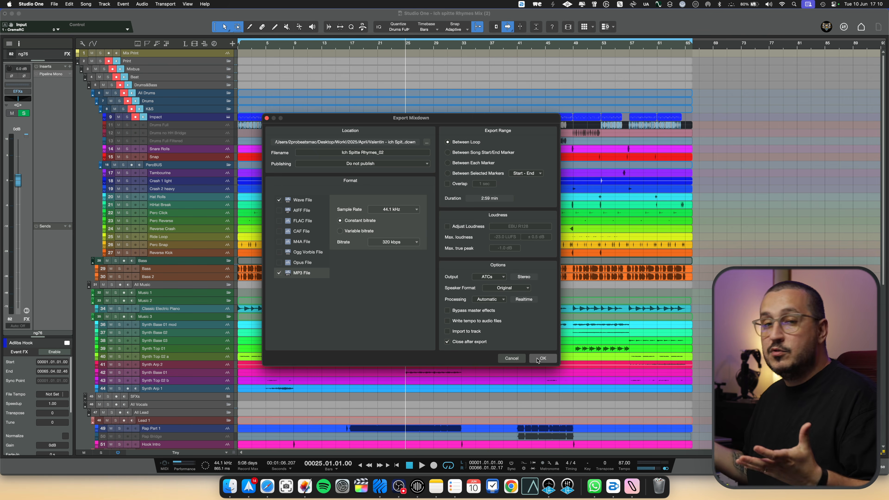
Start the mixdown export with the current settings and cancel it while it renders.
left_click(543, 358)
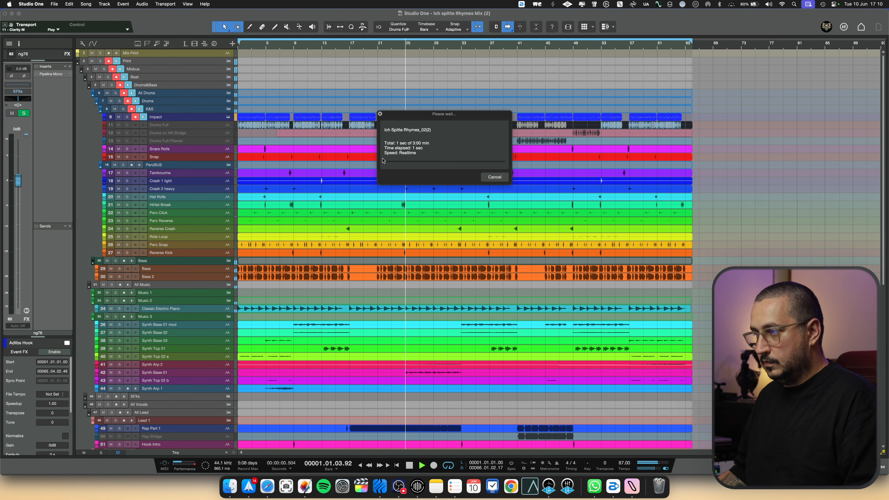
left_click(494, 177)
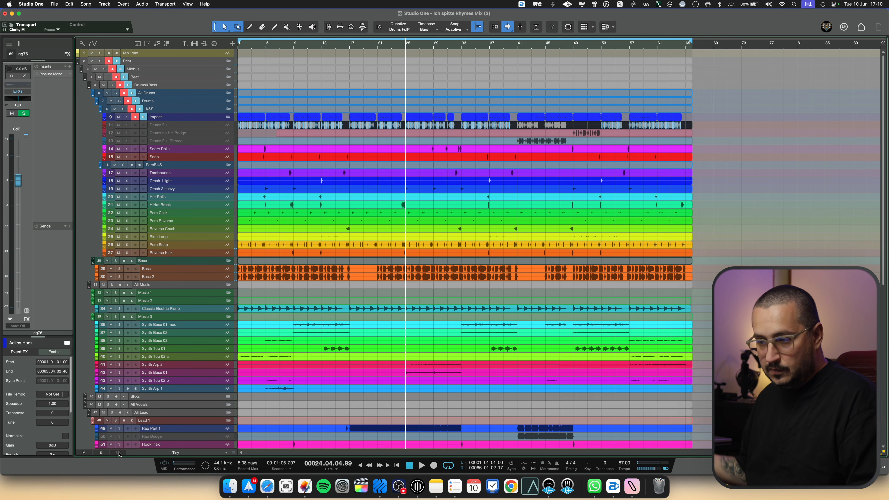
Show the mix console below the arrangement.
key("super+e")
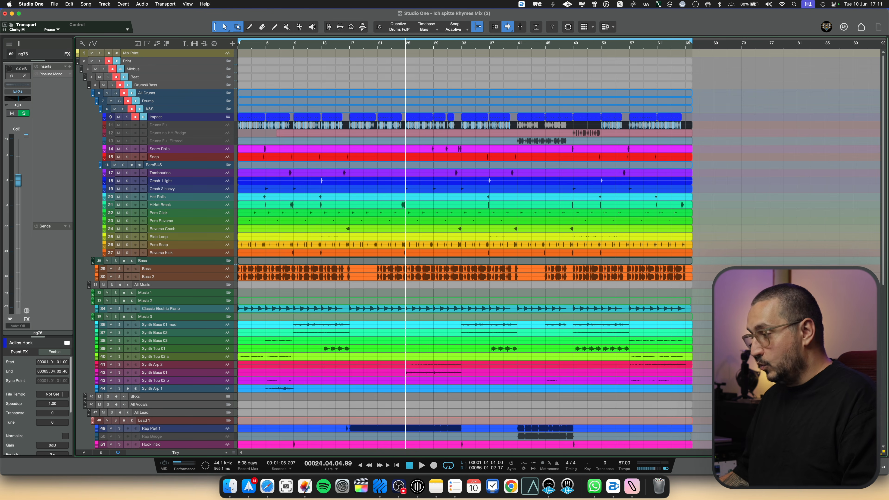
key("F3")
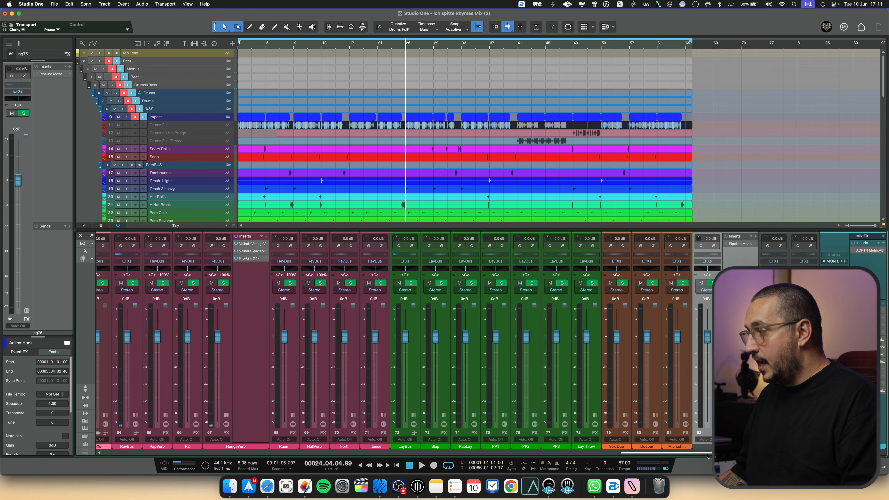